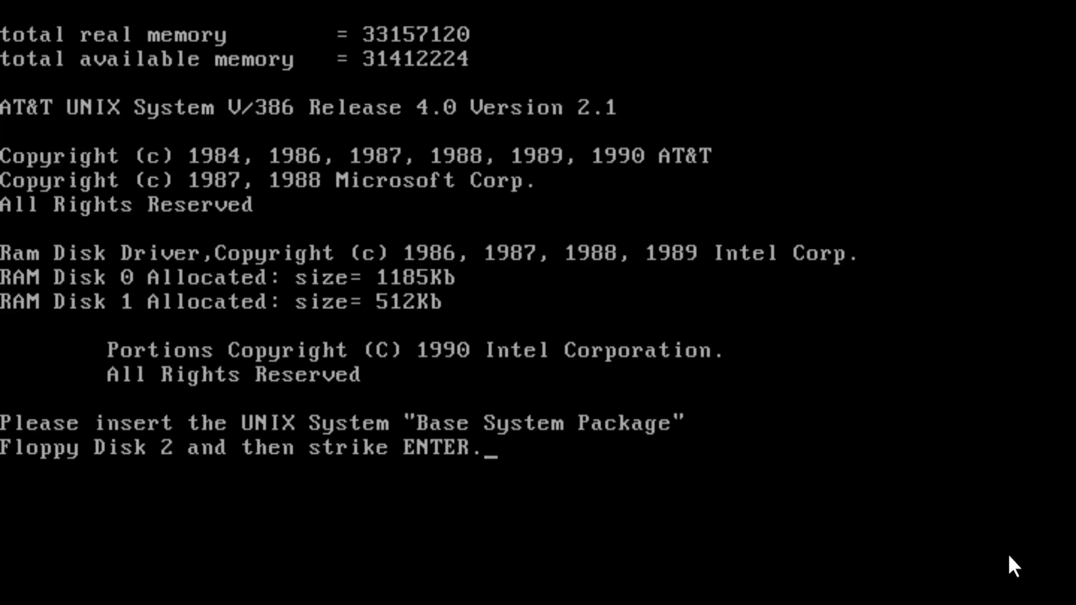
Accept Base System Package Floppy Disk 2 and begin installing UNIX onto the hard disk.
key("Return")
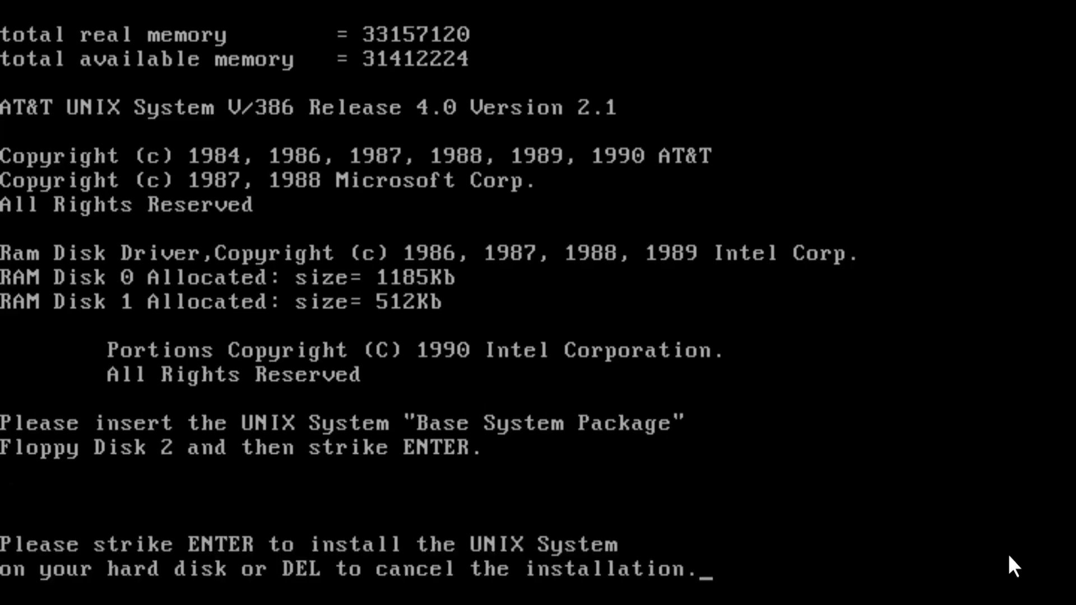
key("Return")
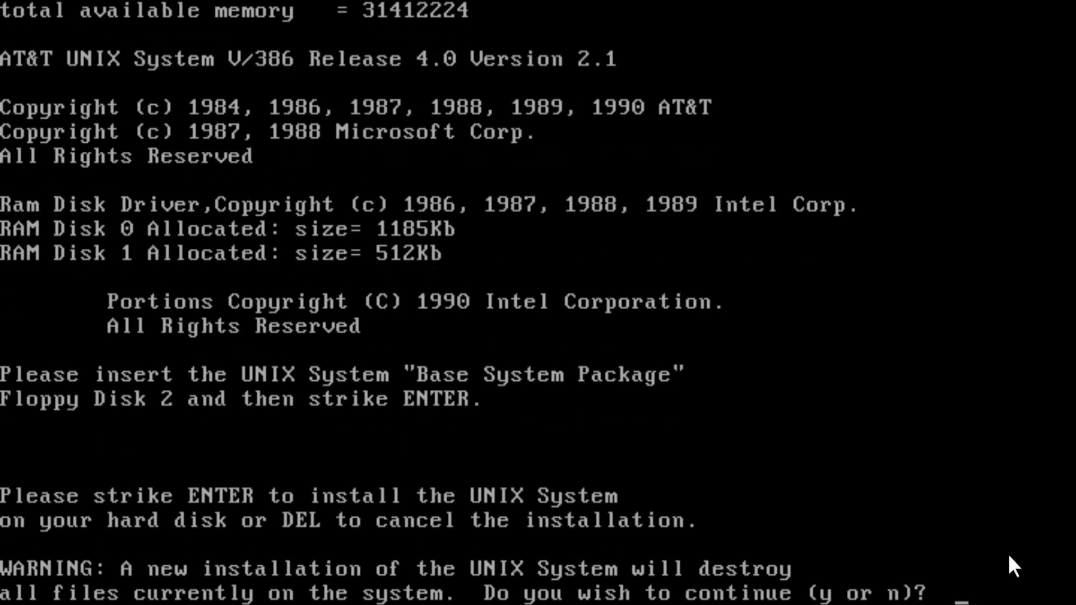
Agree to erase the disk, give UNIX 100% of hard disk 0, and keep ufs for root.
type("y")
key("Return")
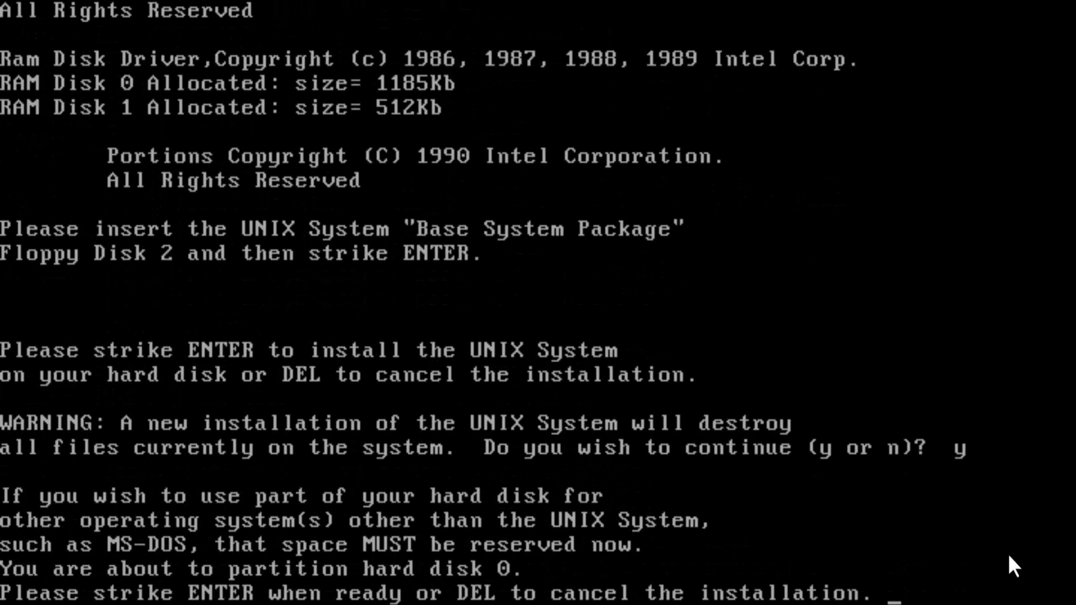
key("Return")
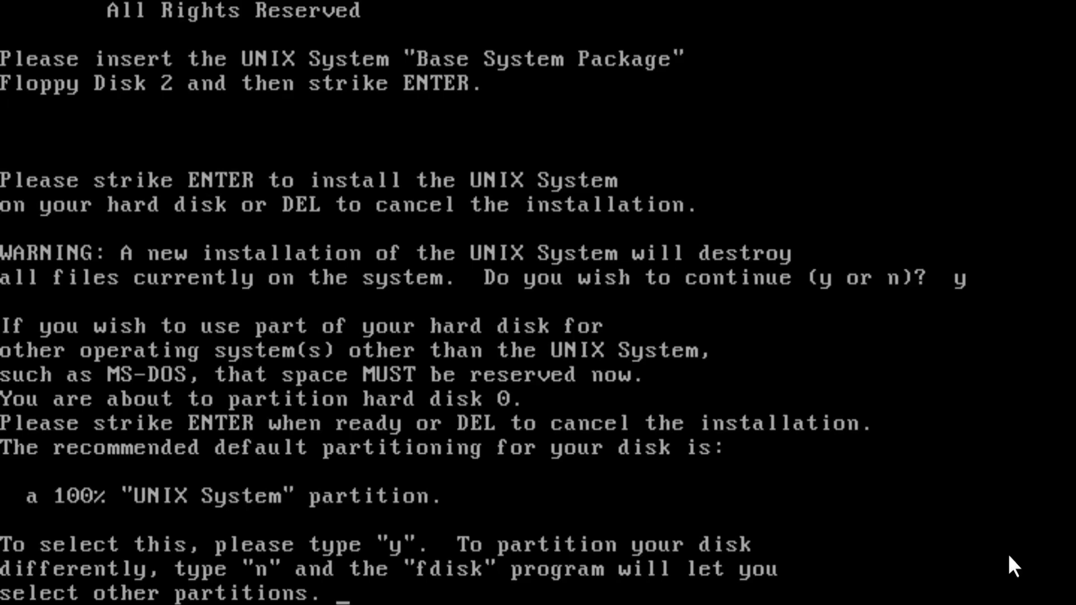
type("y")
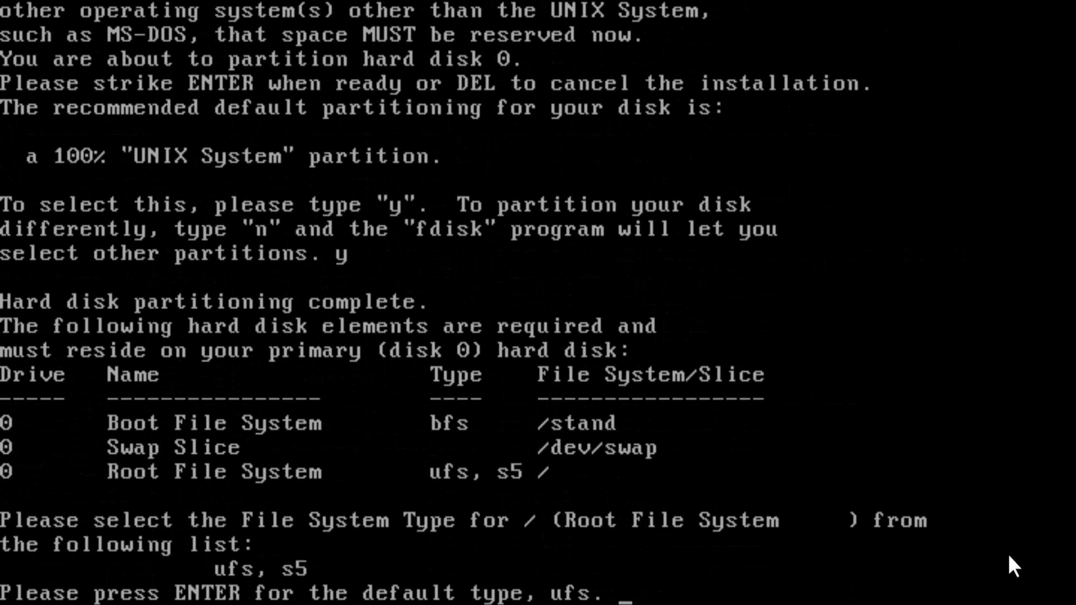
key("Return")
Create optional slices /usr and /home, both with the default ufs file system.
type("y")
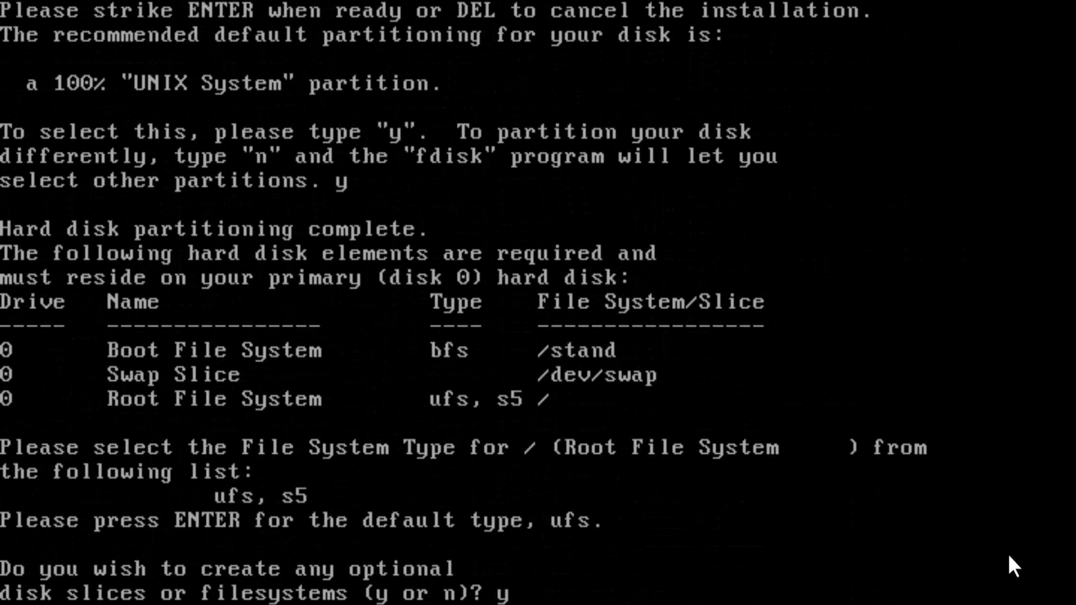
key("Return")
type("y")
key("Return")
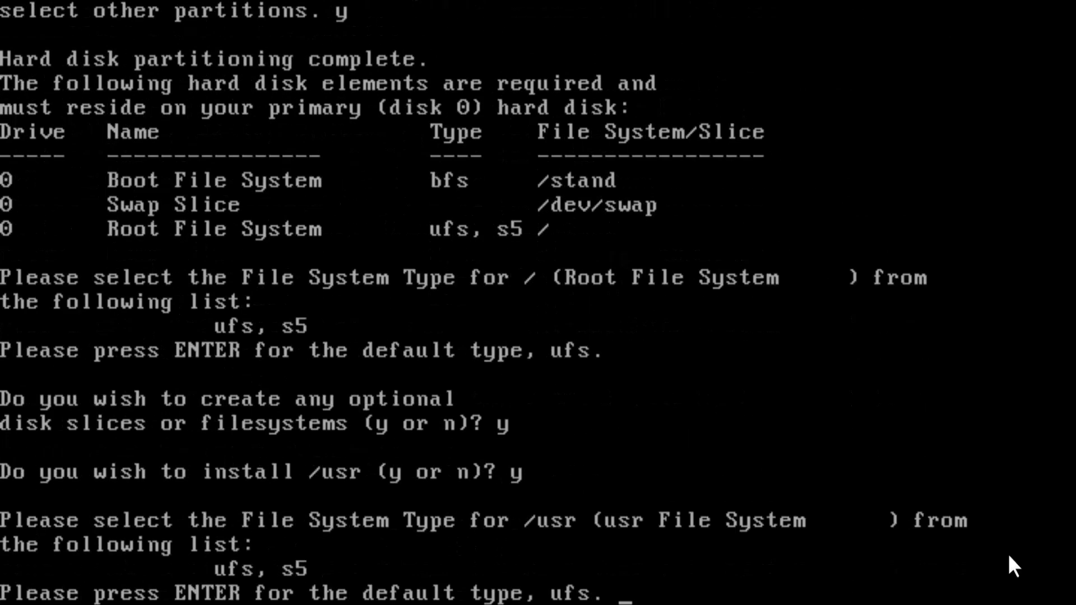
key("Return")
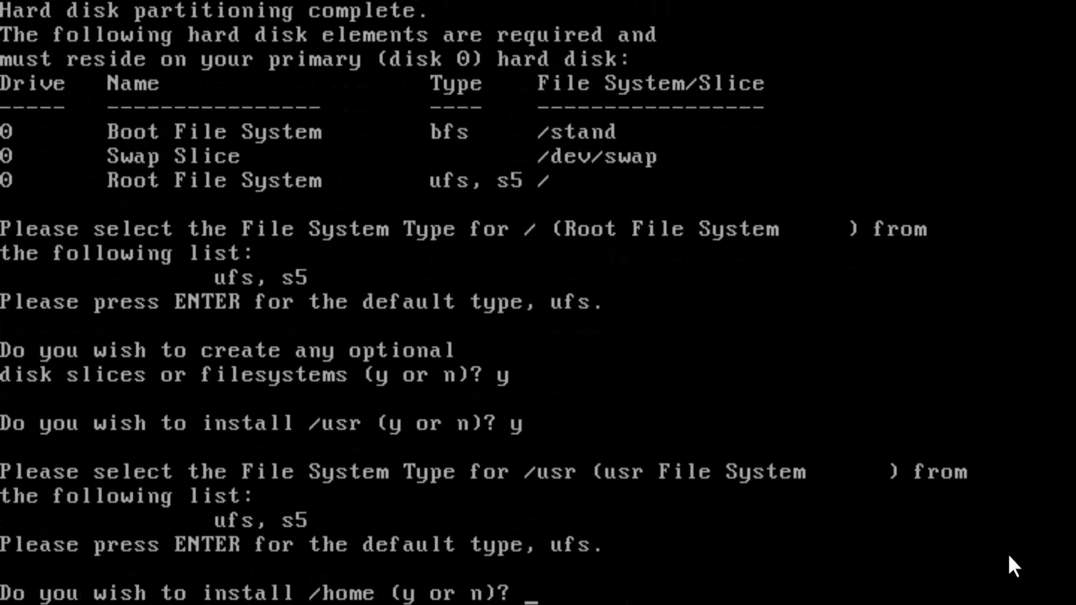
type("y")
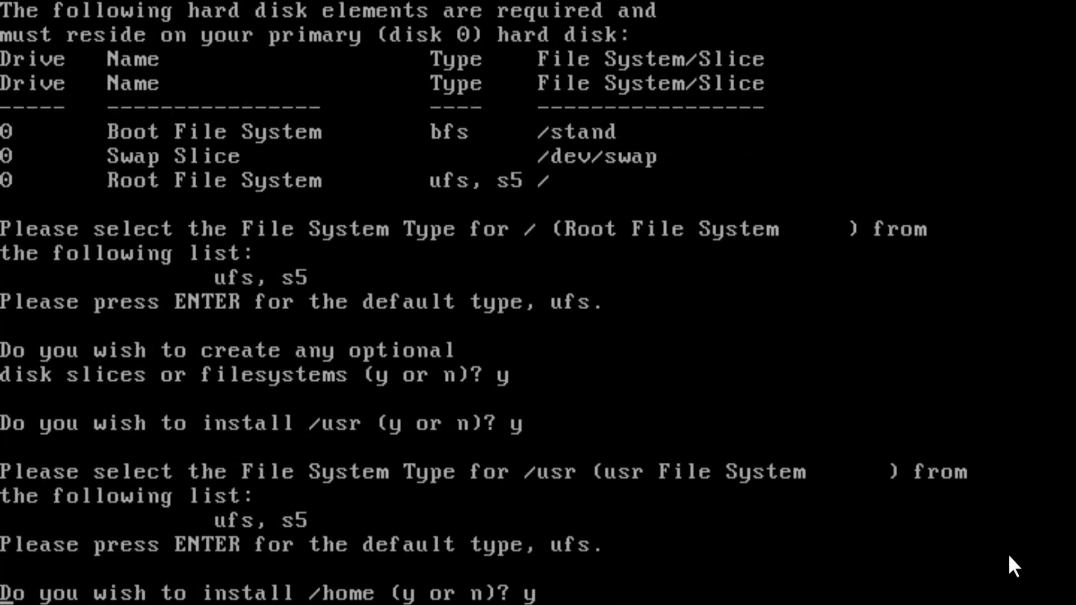
key("Return")
key("Return")
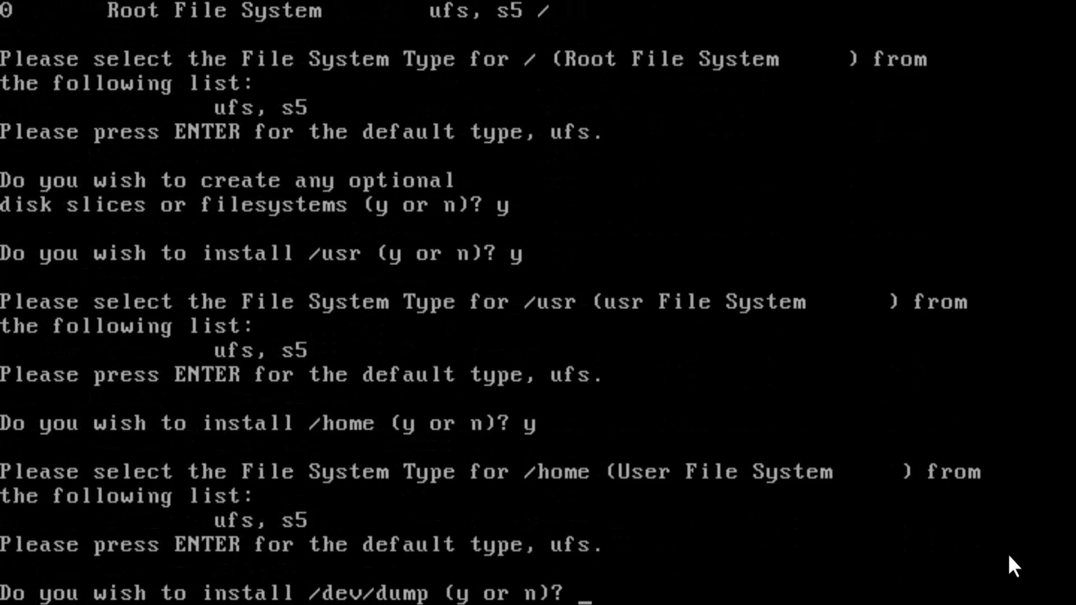
type("y")
key("Return")
Add /var, /home2 and /tmp slices, each keeping the default ufs file system.
type("y")
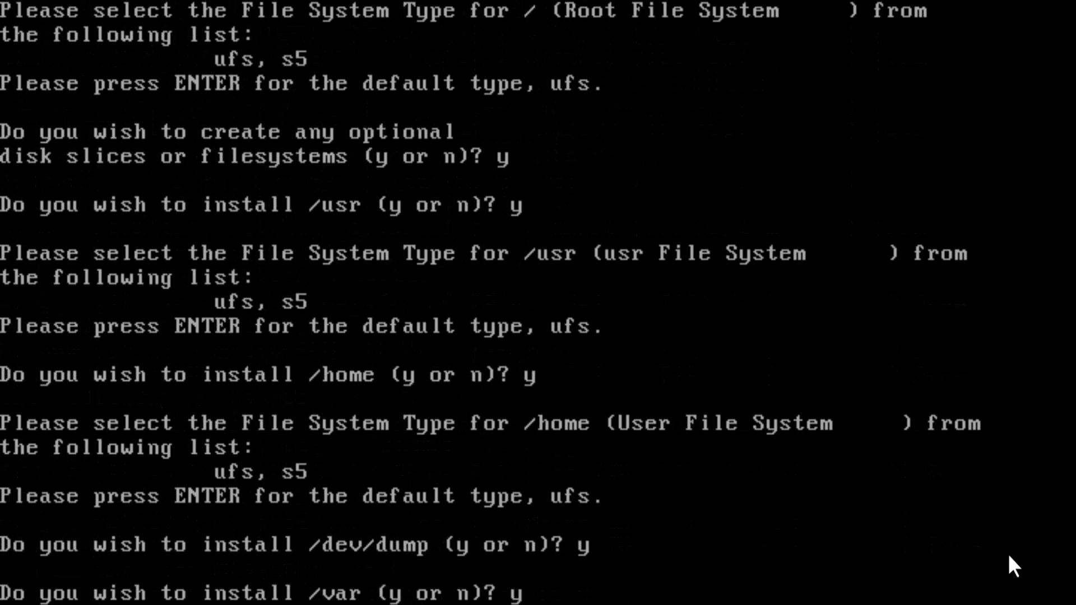
key("Return")
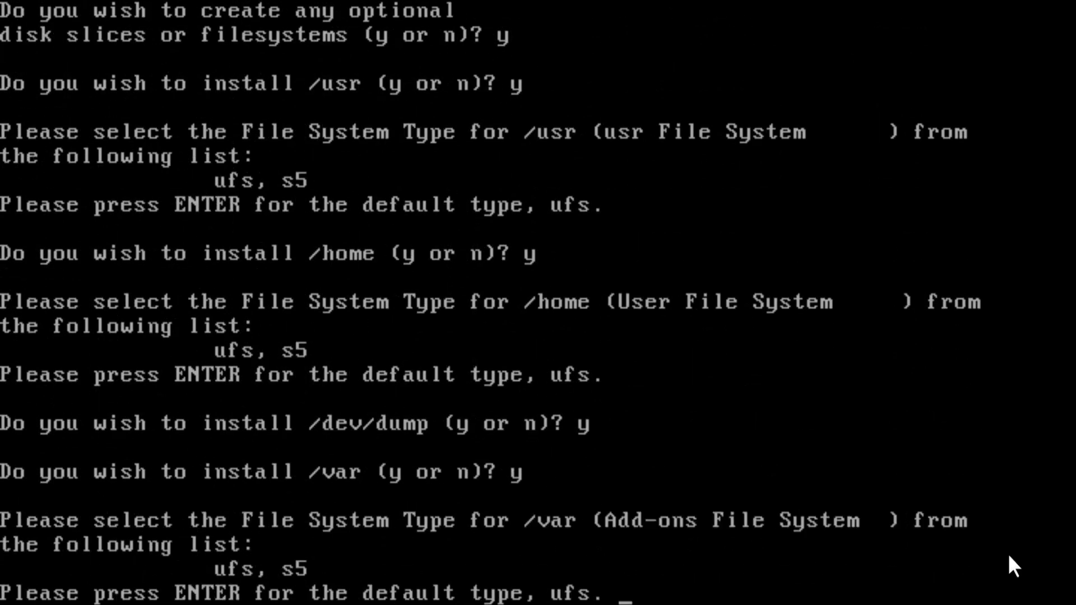
key("Return")
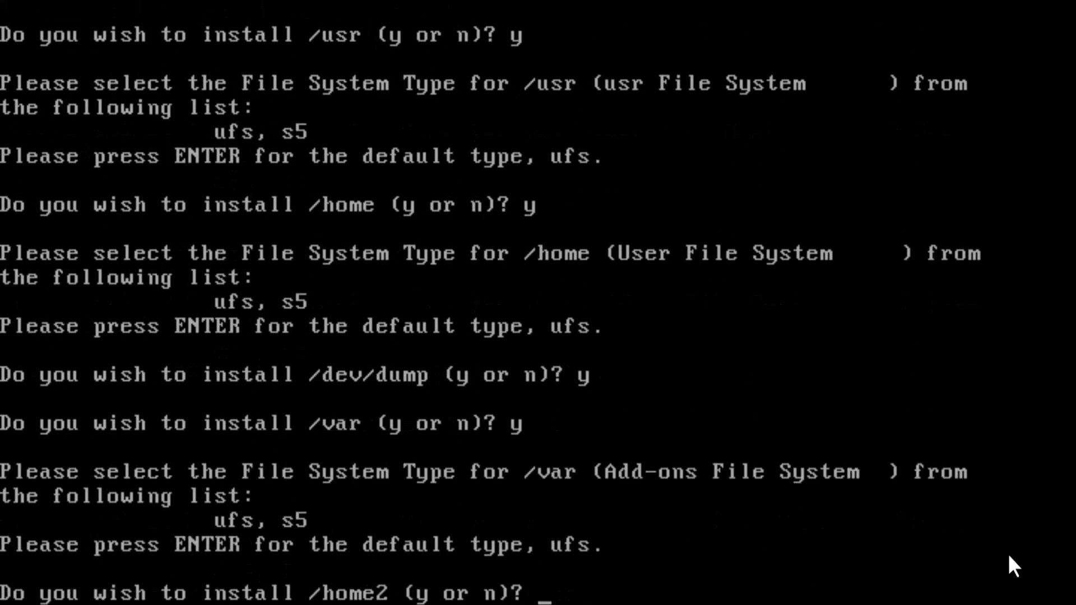
type("y")
key("Return")
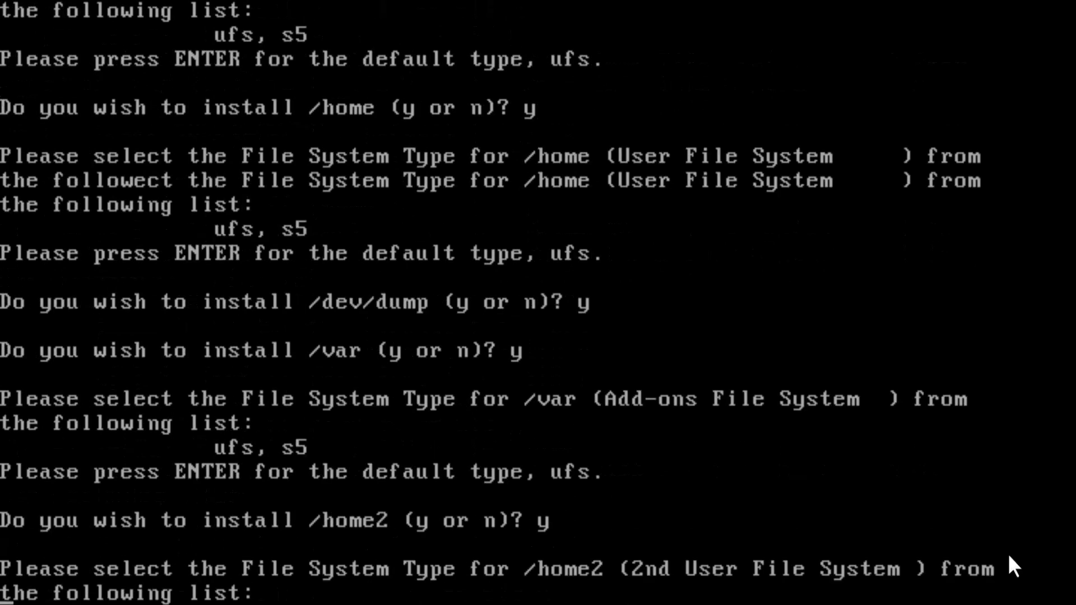
key("Return")
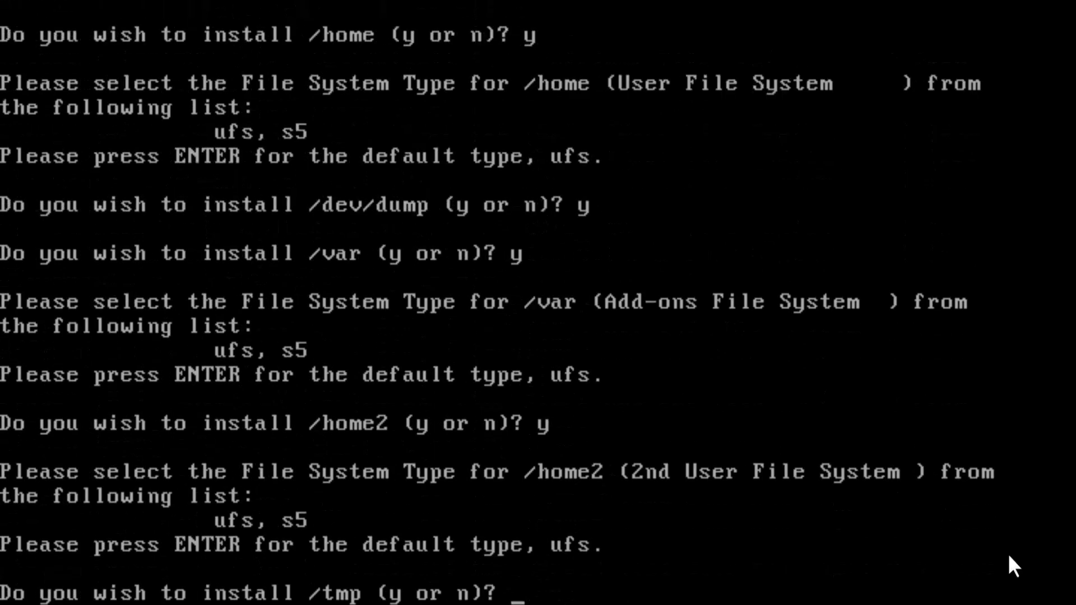
type("y")
key("Return")
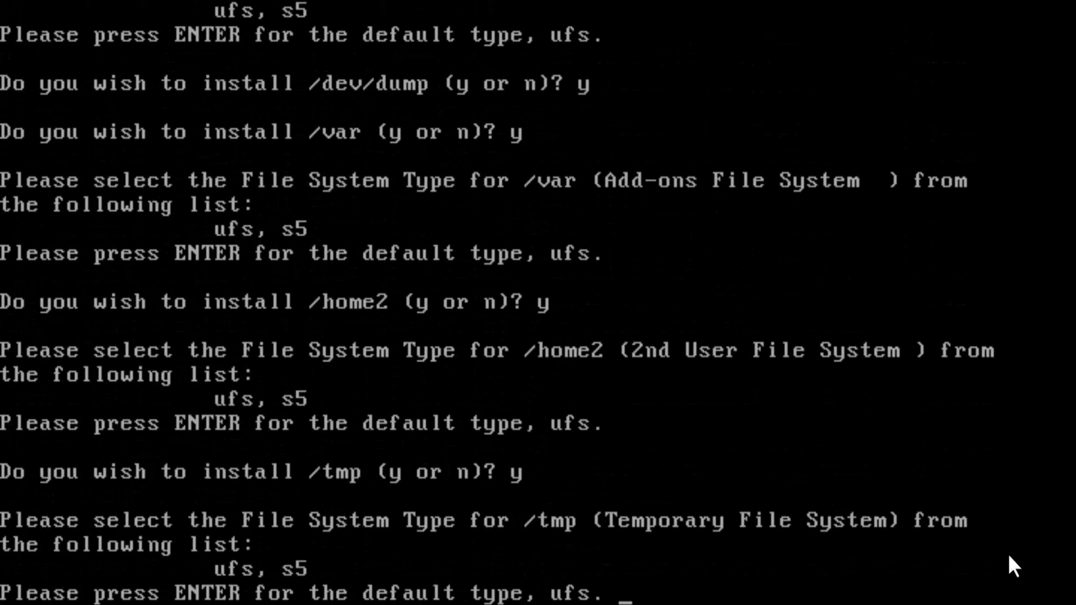
key("Return")
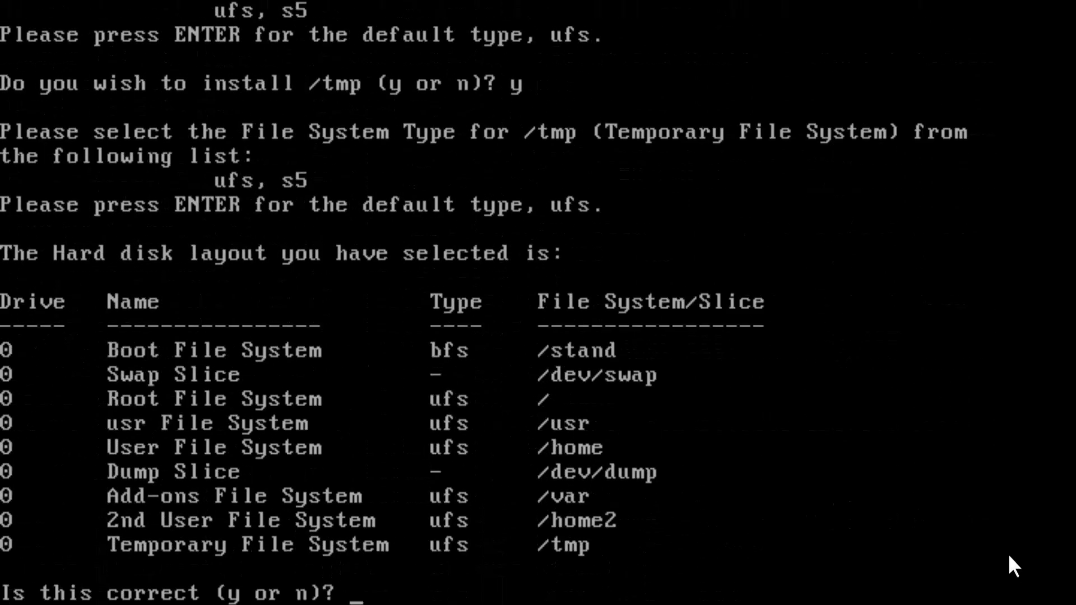
Confirm the disk layout, run surface analysis, and accept the recommended slice sizes.
type("y")
key("Return")
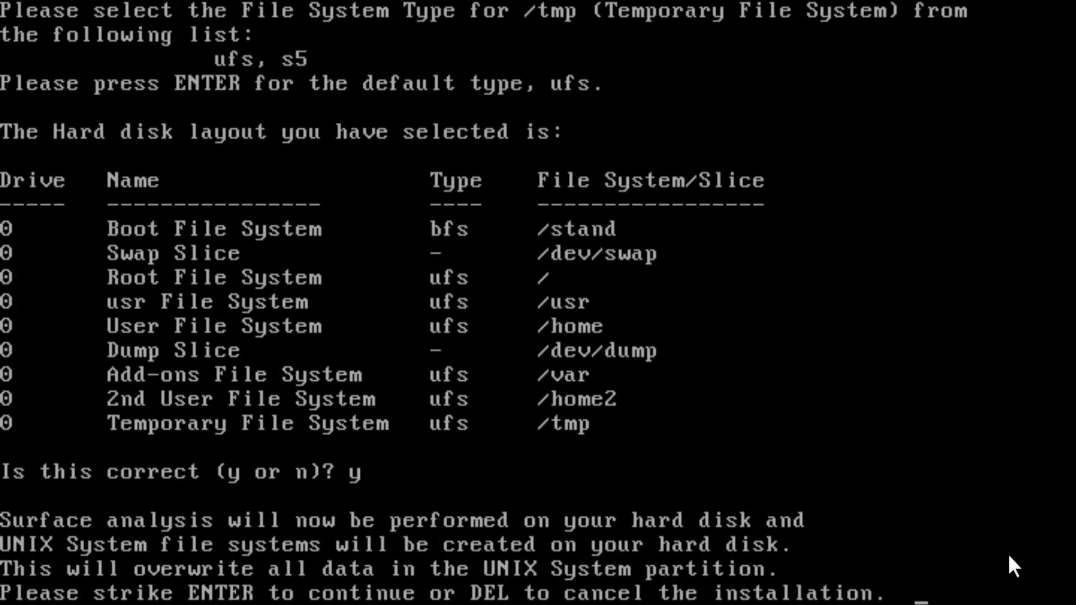
key("Return")
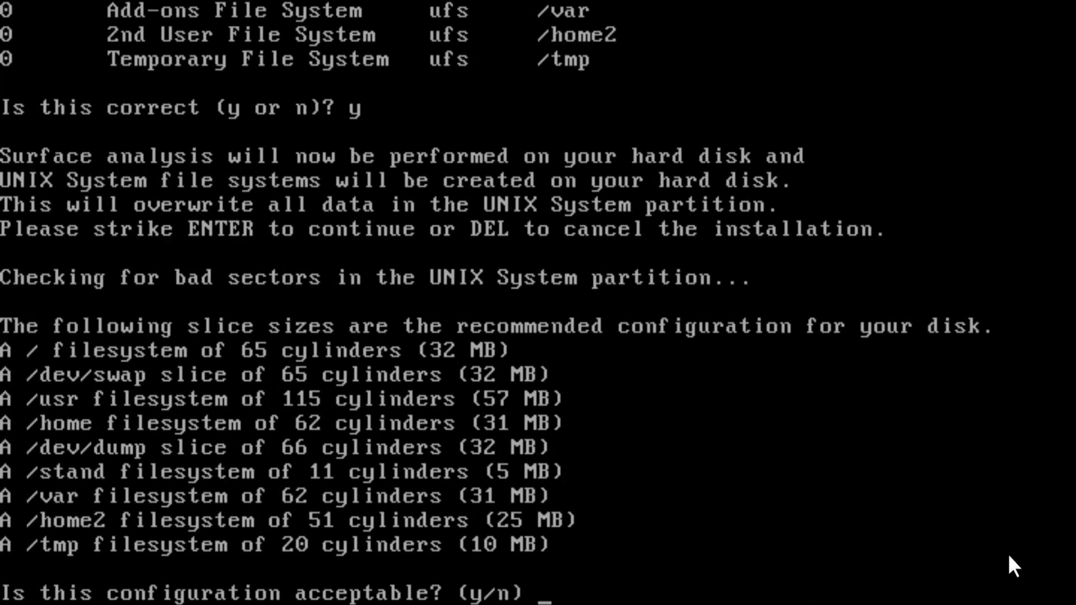
type("y")
key("Return")
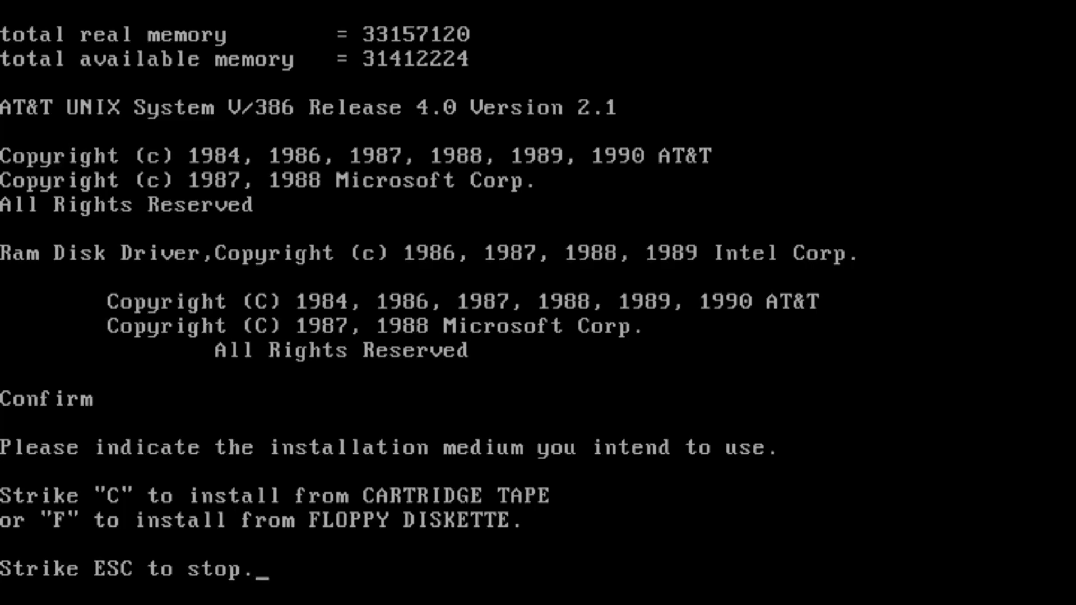
Install from floppy diskettes, feeding Base System Package disks 3 through 10 in turn.
key("f")
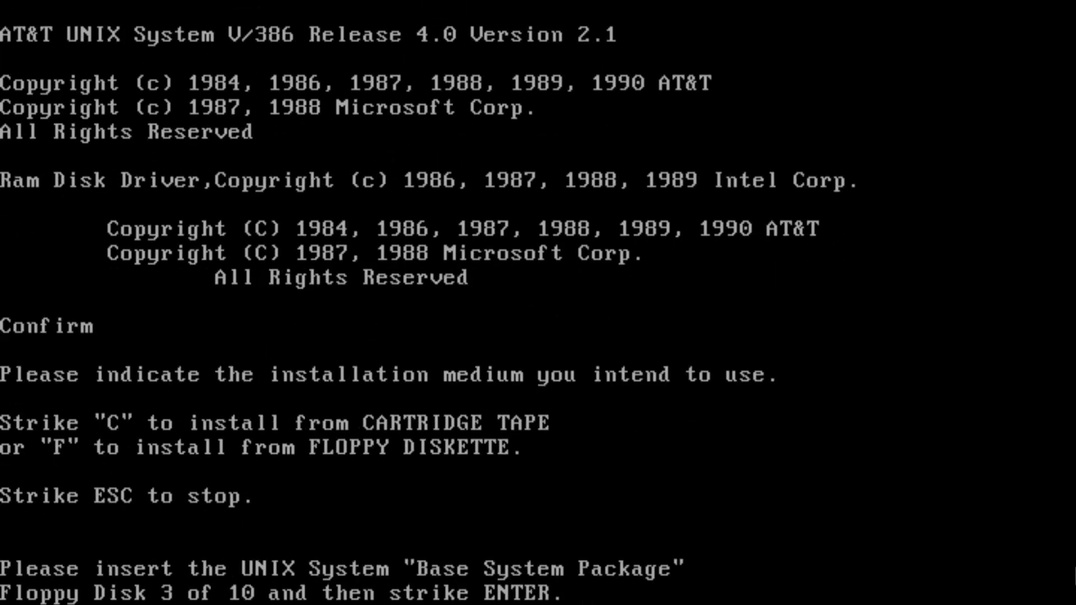
key("Return")
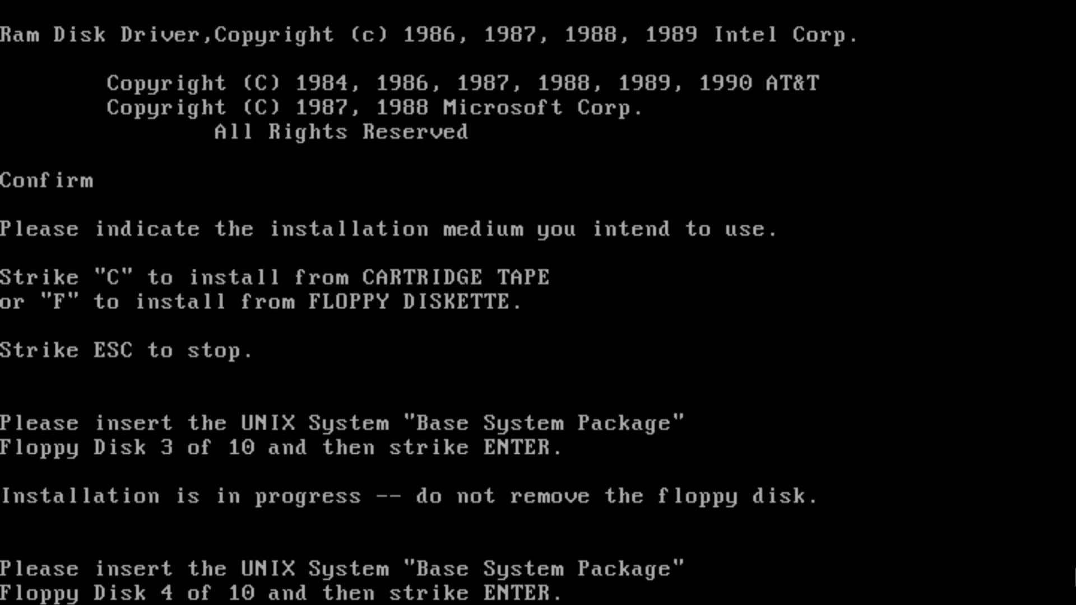
key("Return")
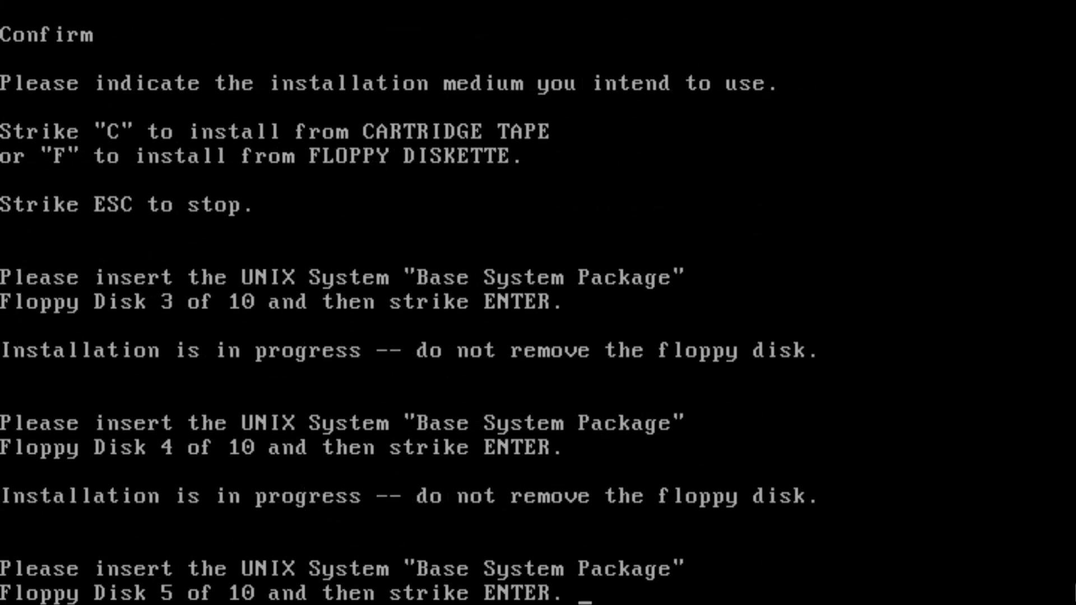
key("Return")
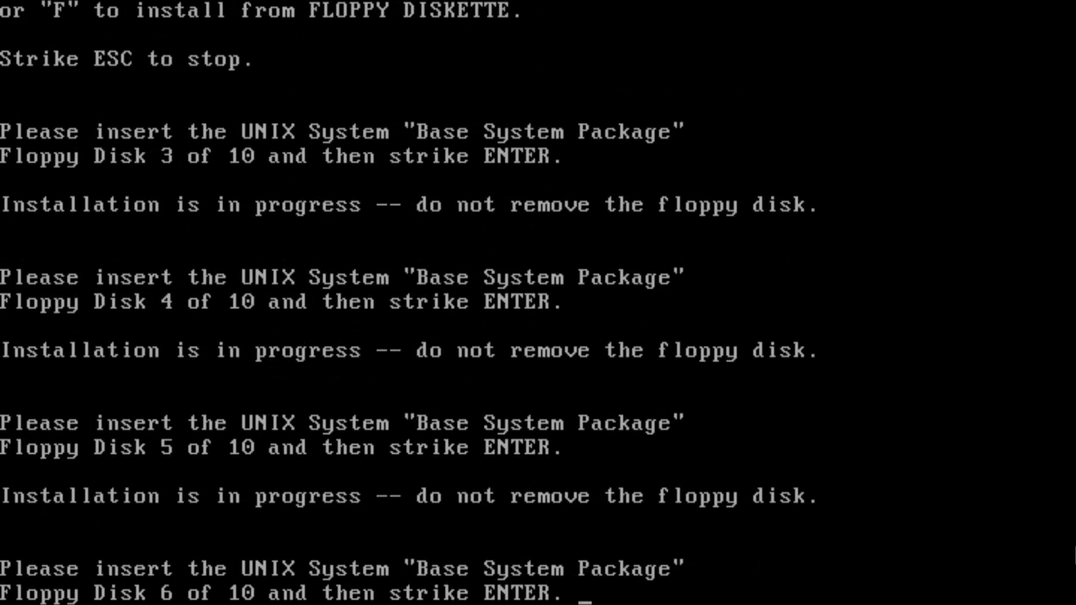
key("Return")
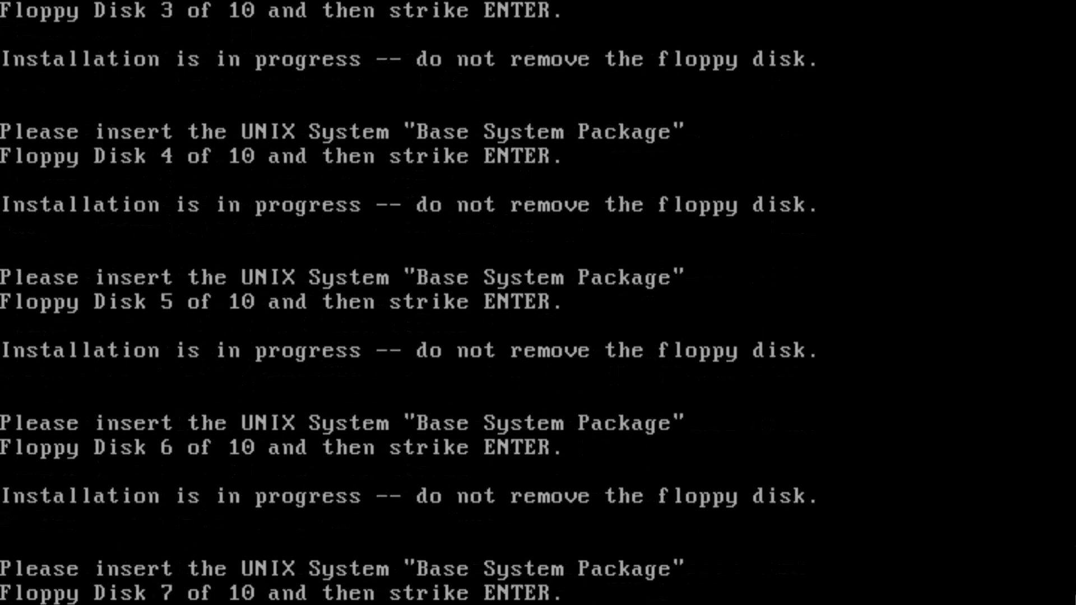
key("Return")
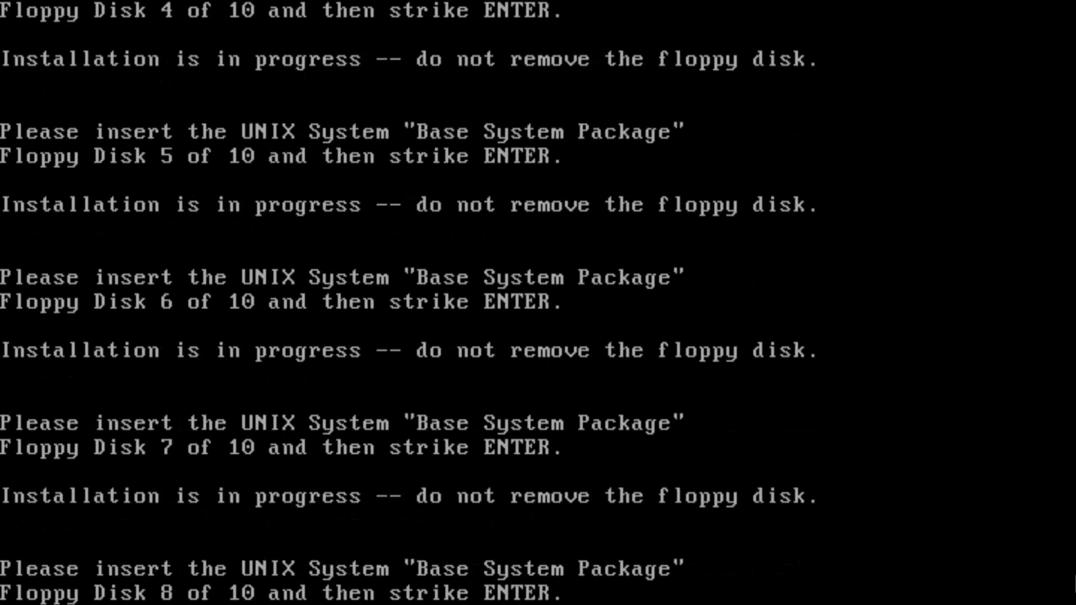
key("Return")
key("Return")
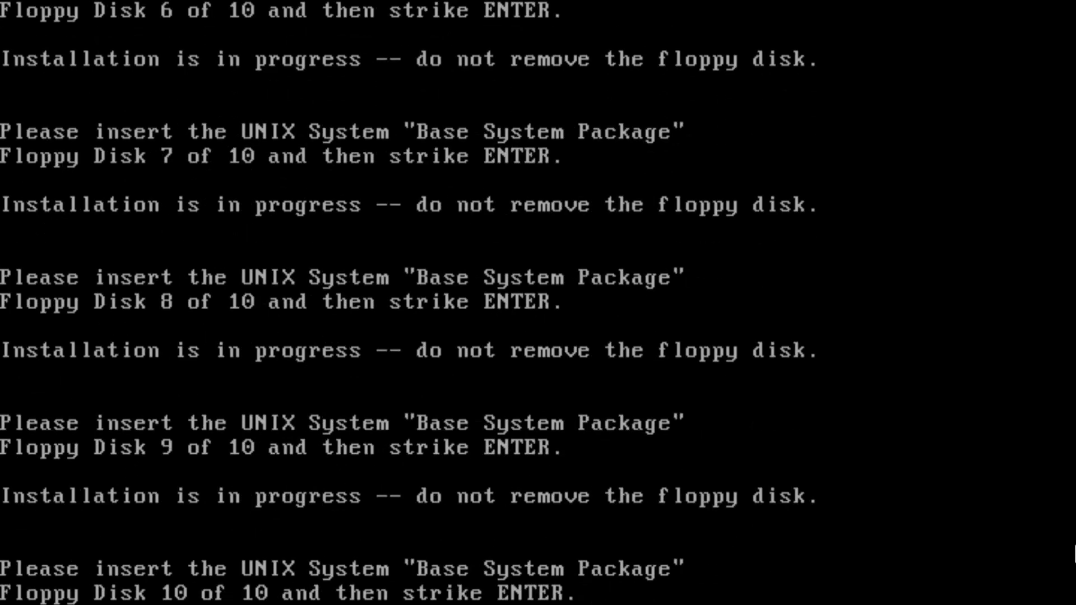
key("Return")
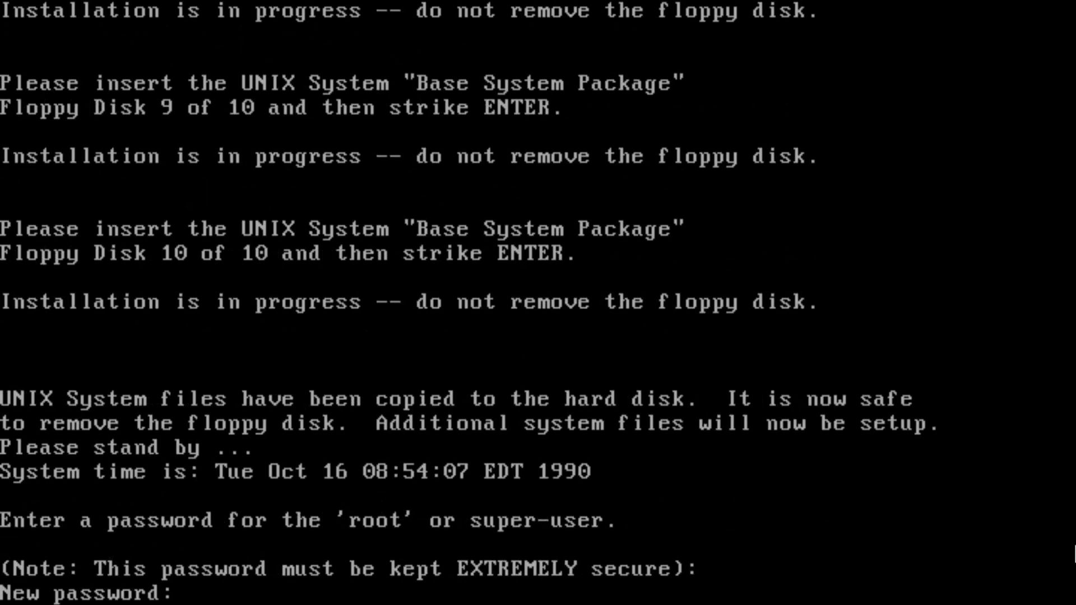
Set and confirm the root and install passwords, then name the system systemv.
key("Return")
key("Return")
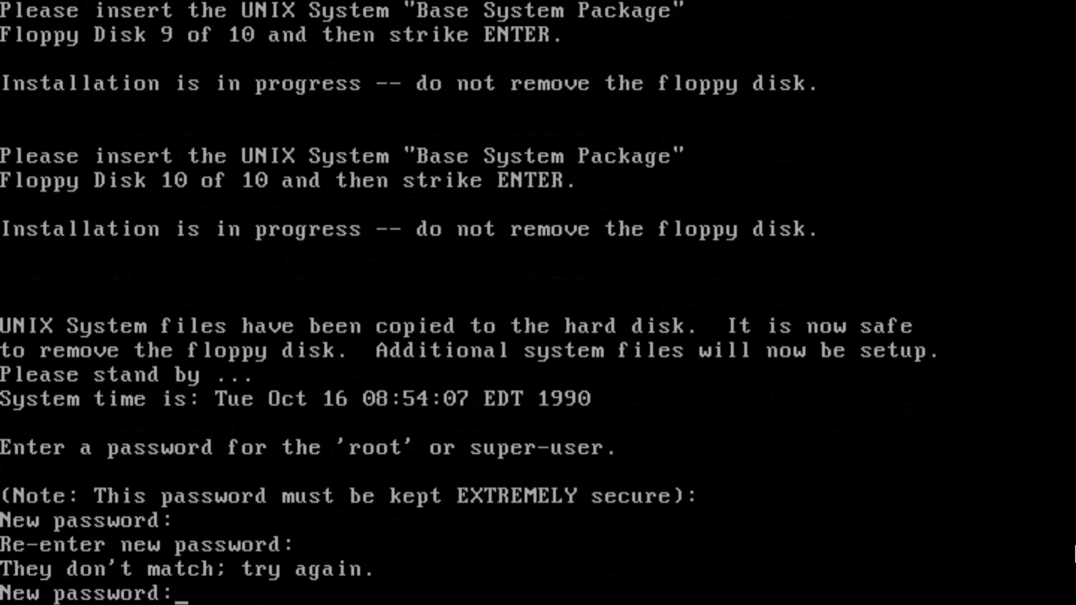
key("Return")
key("Return")
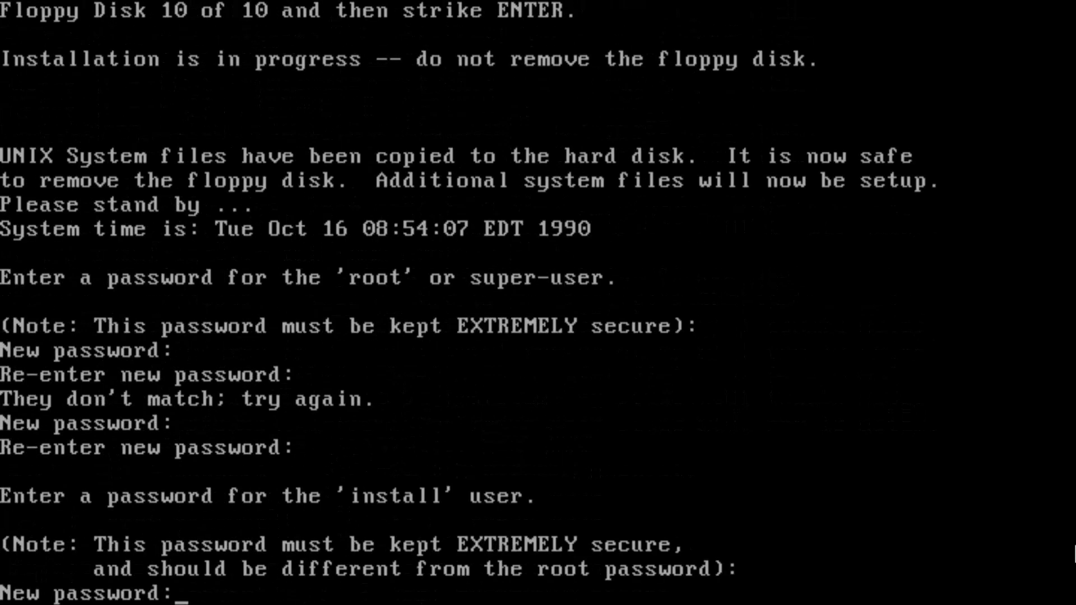
key("Return")
key("Return")
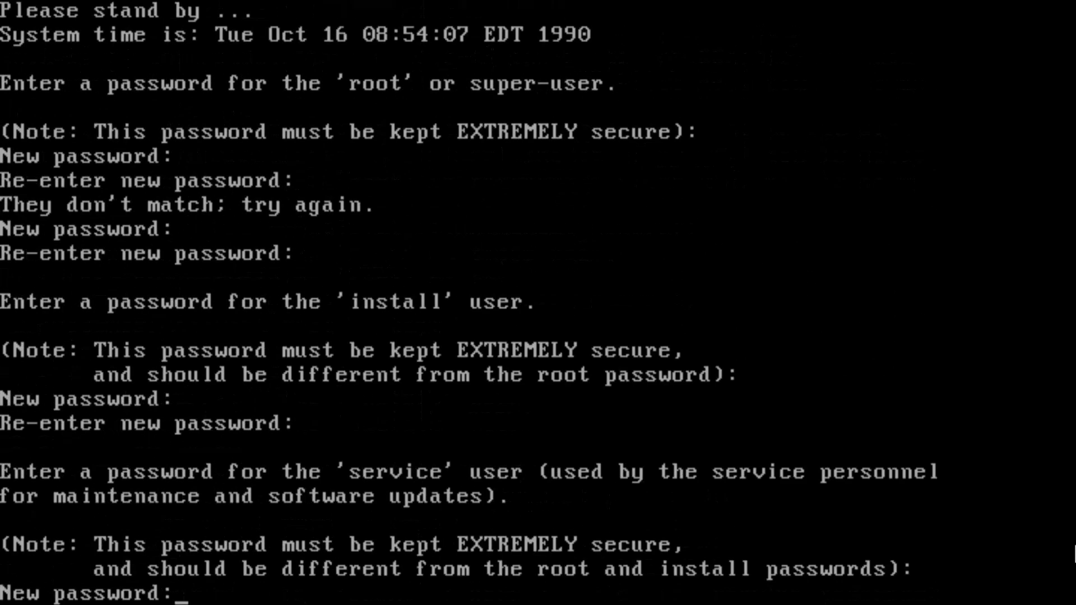
key("Return")
key("Return")
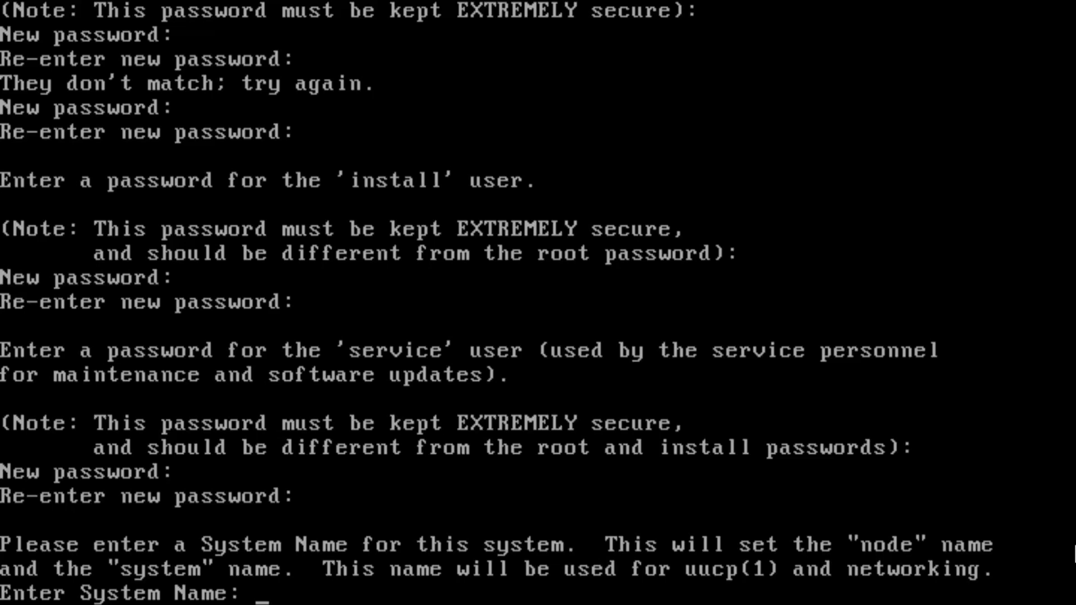
type("systemv")
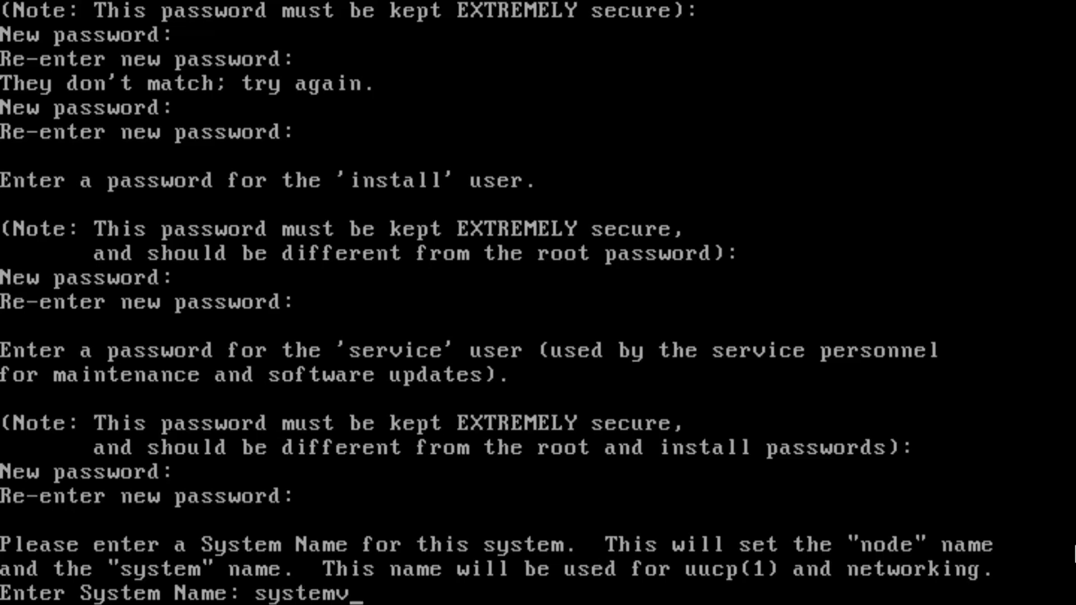
key("Return")
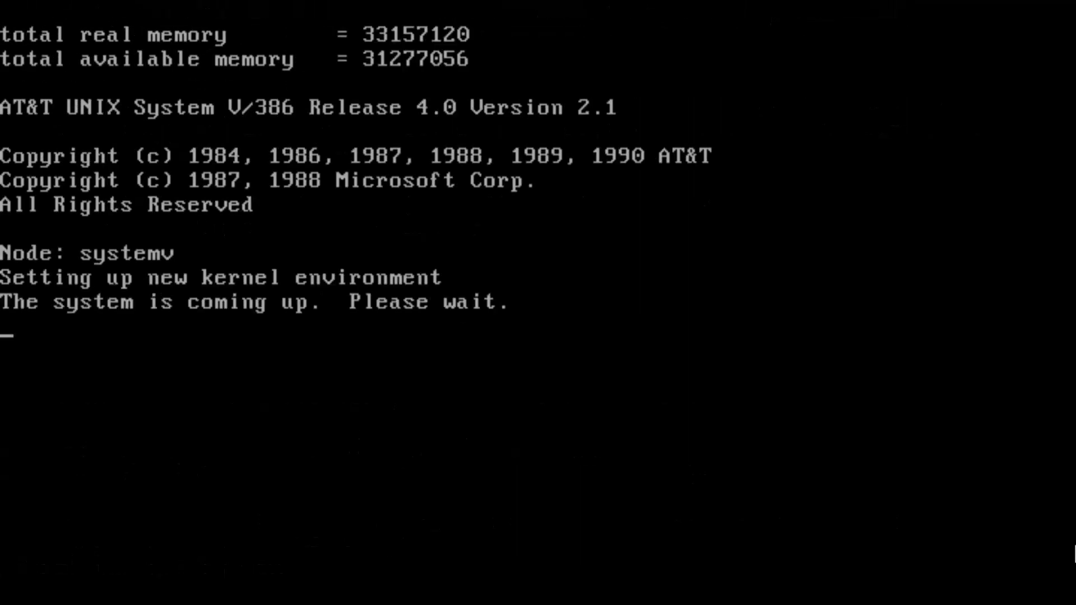
Log in as root and replace the expired root password with a new one.
type("root")
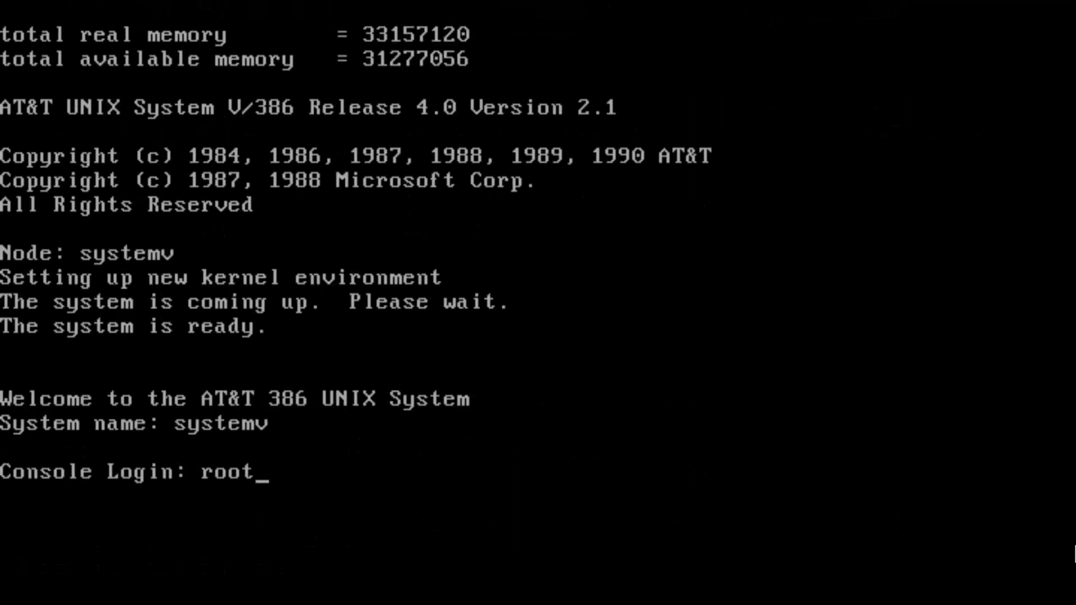
key("Return")
key("Return")
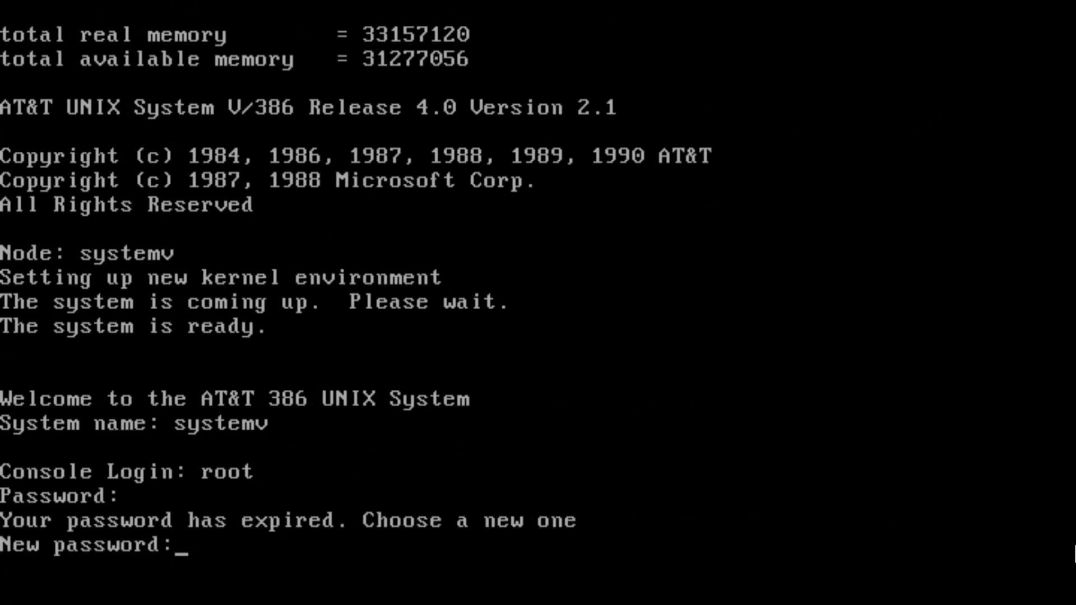
key("Return")
key("Return")
key("Return")
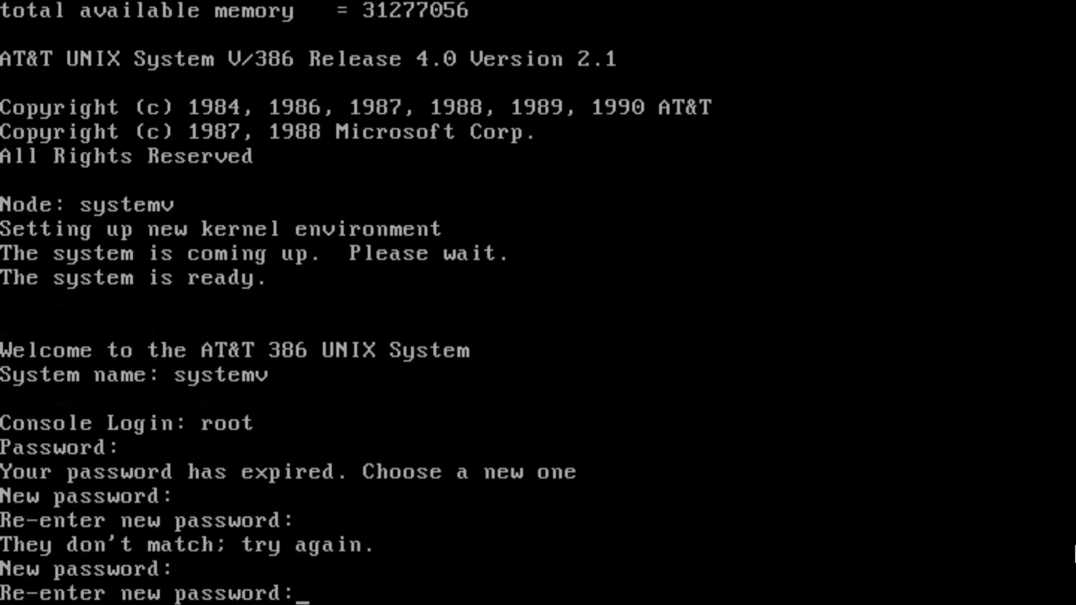
key("Return")
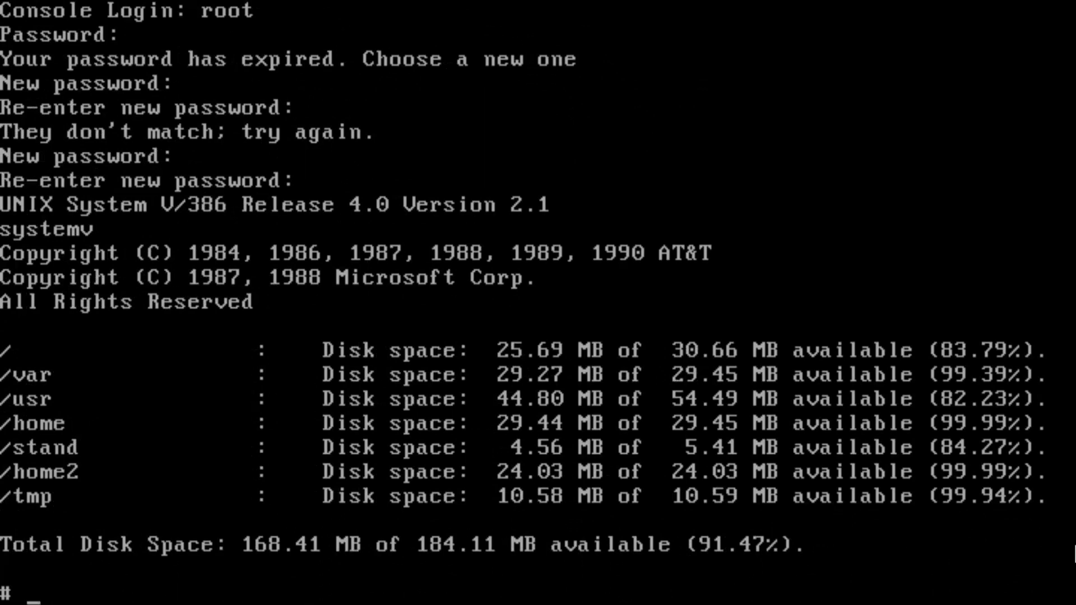
Run uname -v and uname -a, showing version 4.0 2.1 on i386.
type("uname")
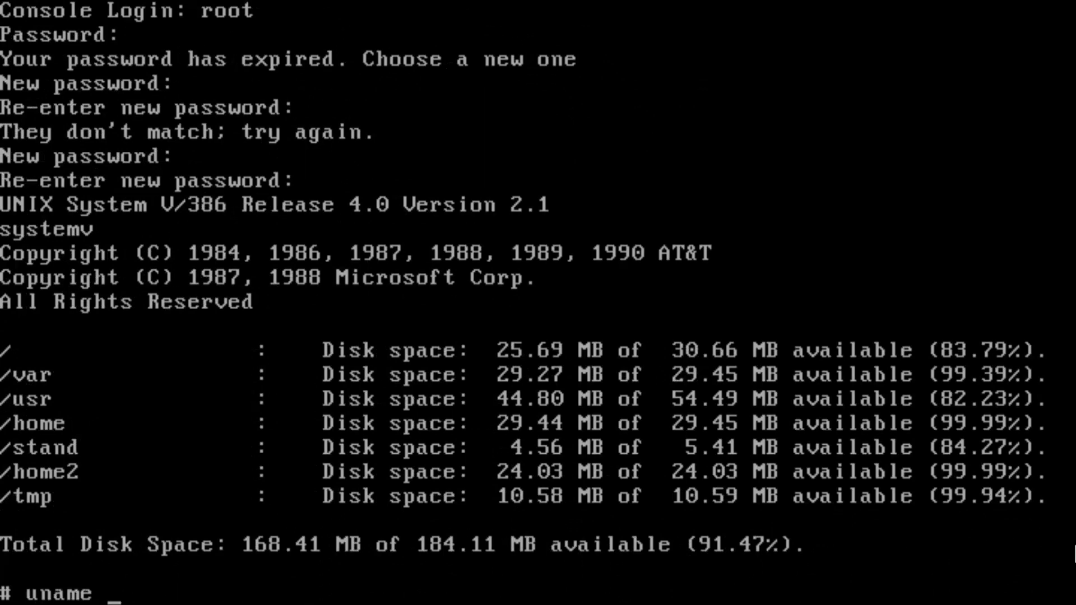
type(" -v")
key("Return")
type("uname -")
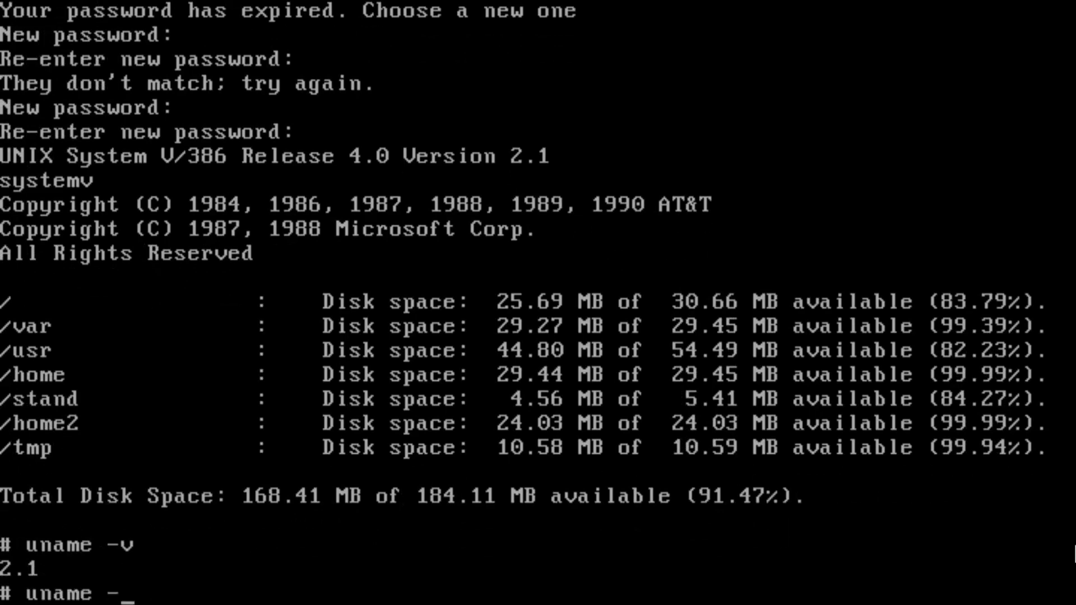
type("a")
key("Return")
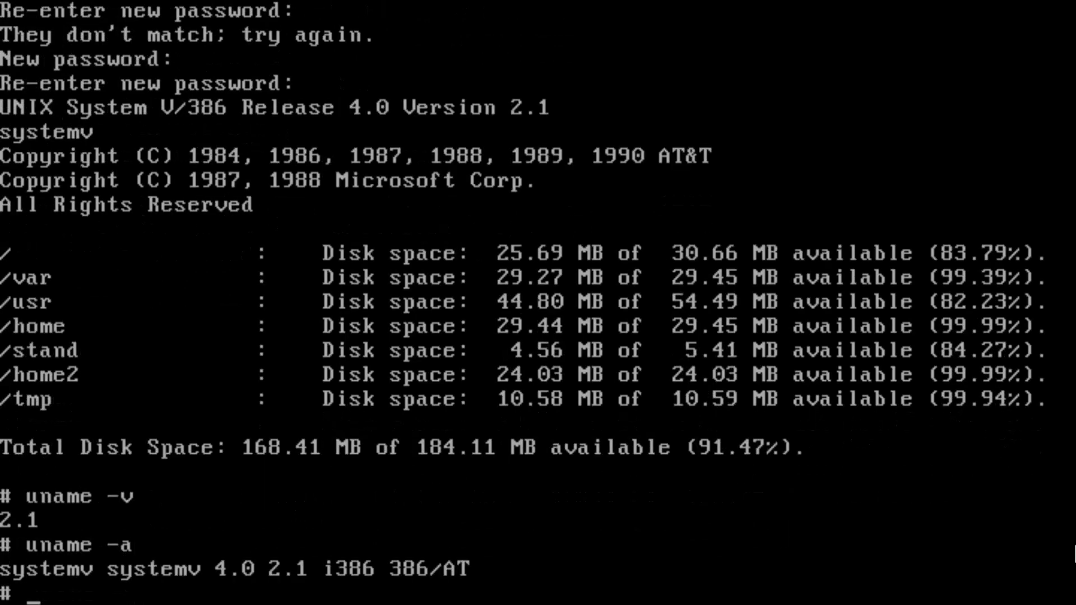
Try cat /etc/*release, then clear the console.
type("cat /et")
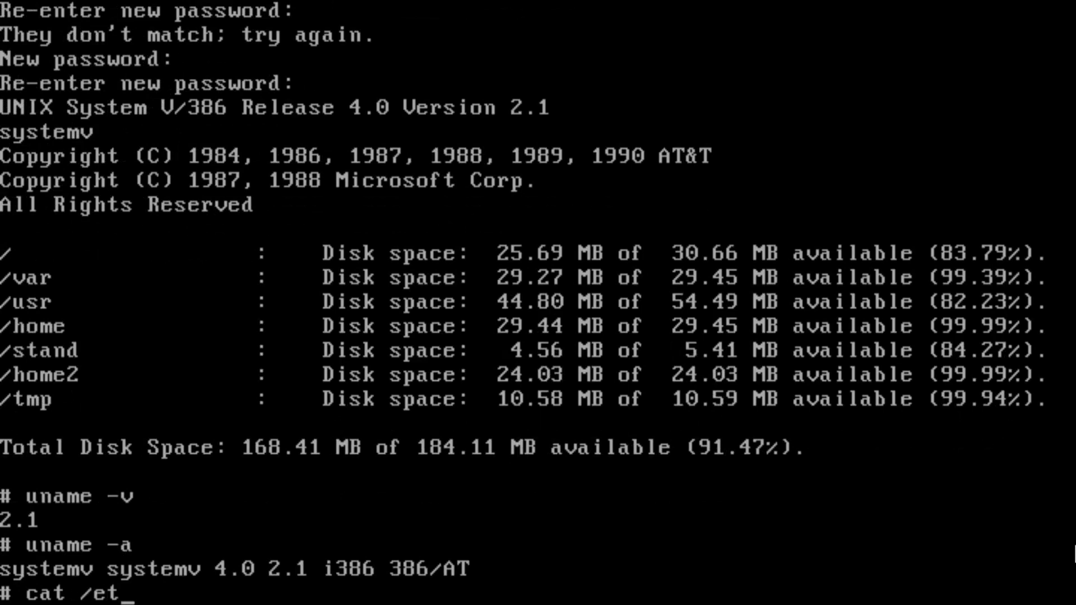
type("c/*release")
key("Return")
type("clear")
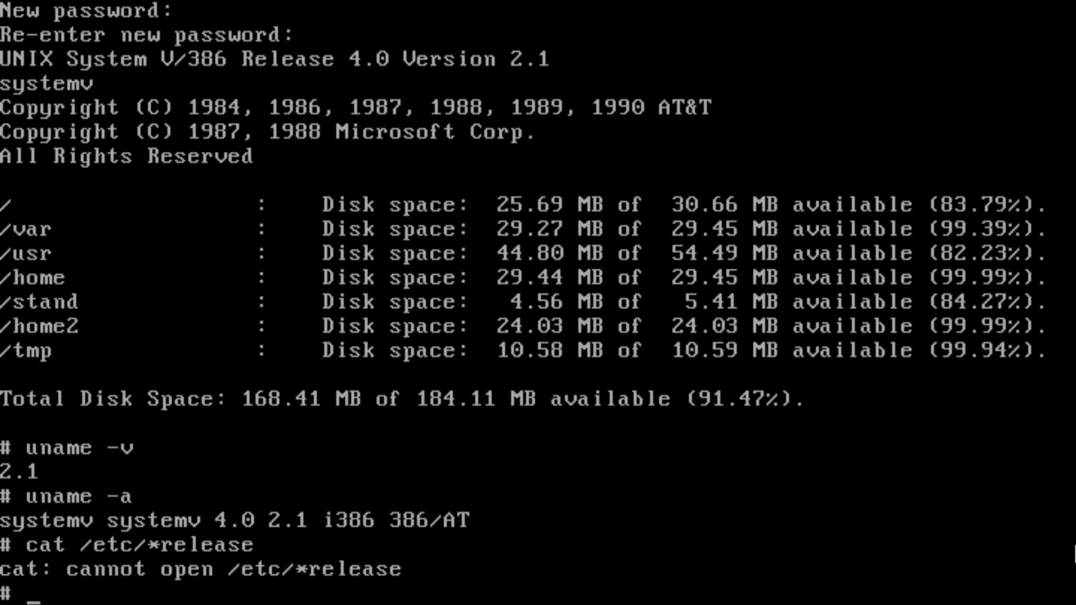
key("Return")
key("Return")
key("Return")
Run uname -a again and type /sbin/shutdown -y at the prompt.
type("uname -a")
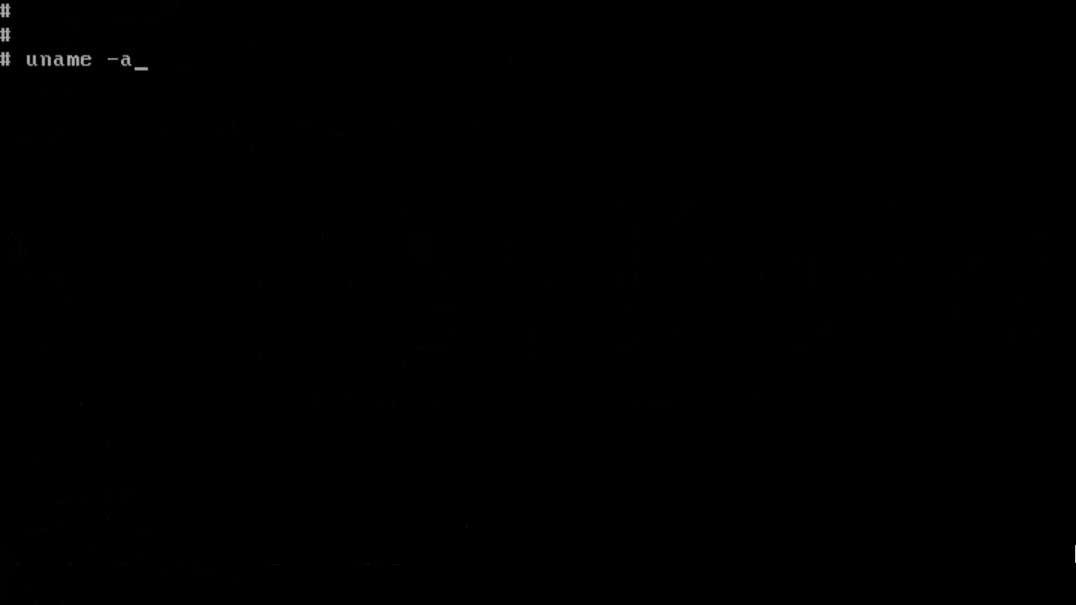
key("Return")
key("Return")
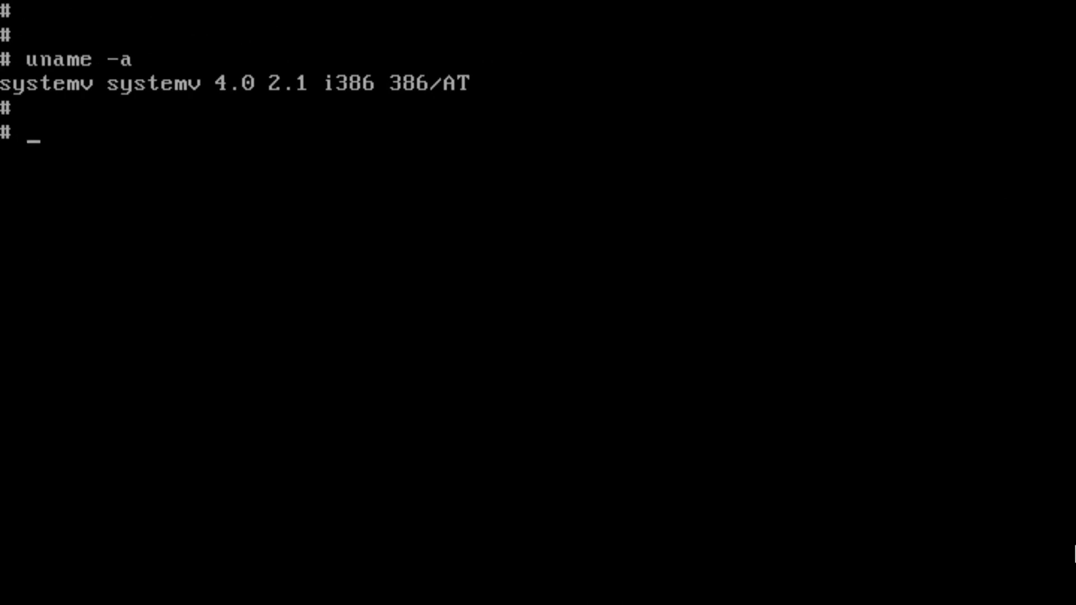
type("/sbin/")
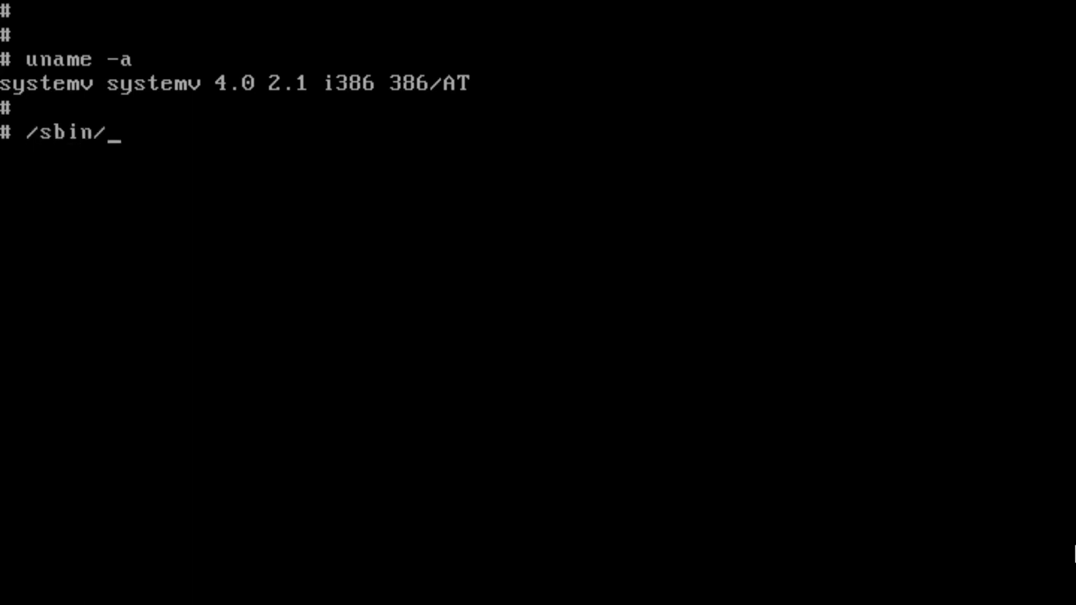
type("shutdown")
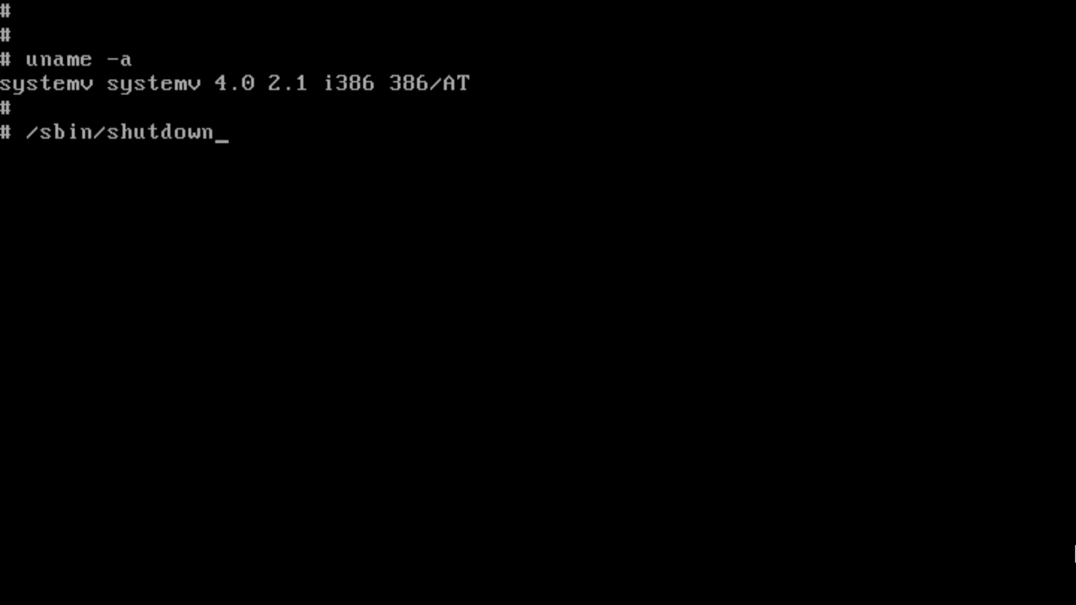
type(" -y")
Run /sbin/shutdown -y to bring the system down to init state 0.
key("Return")
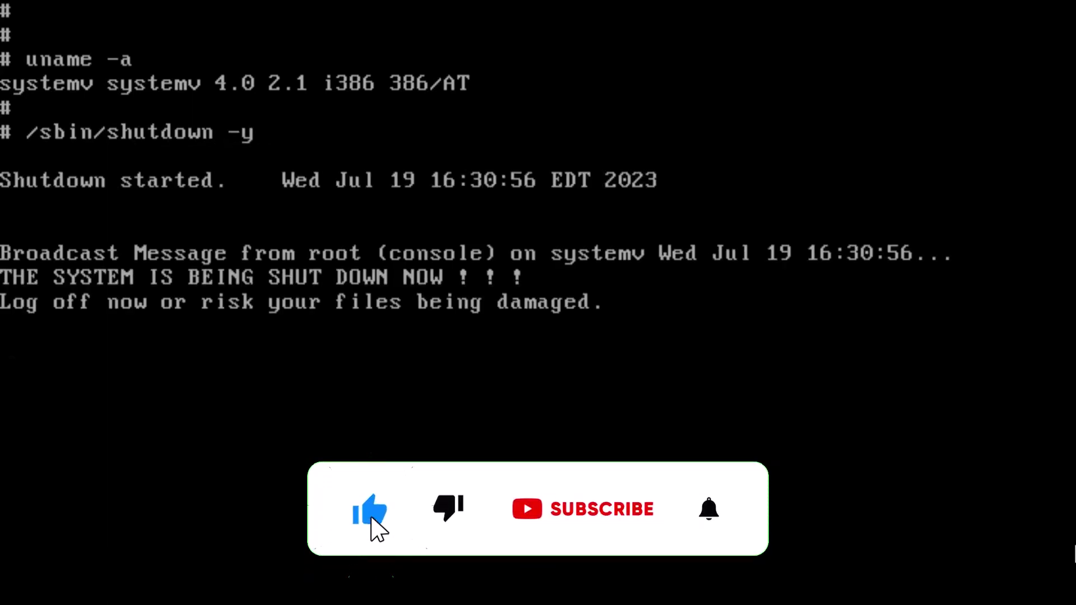